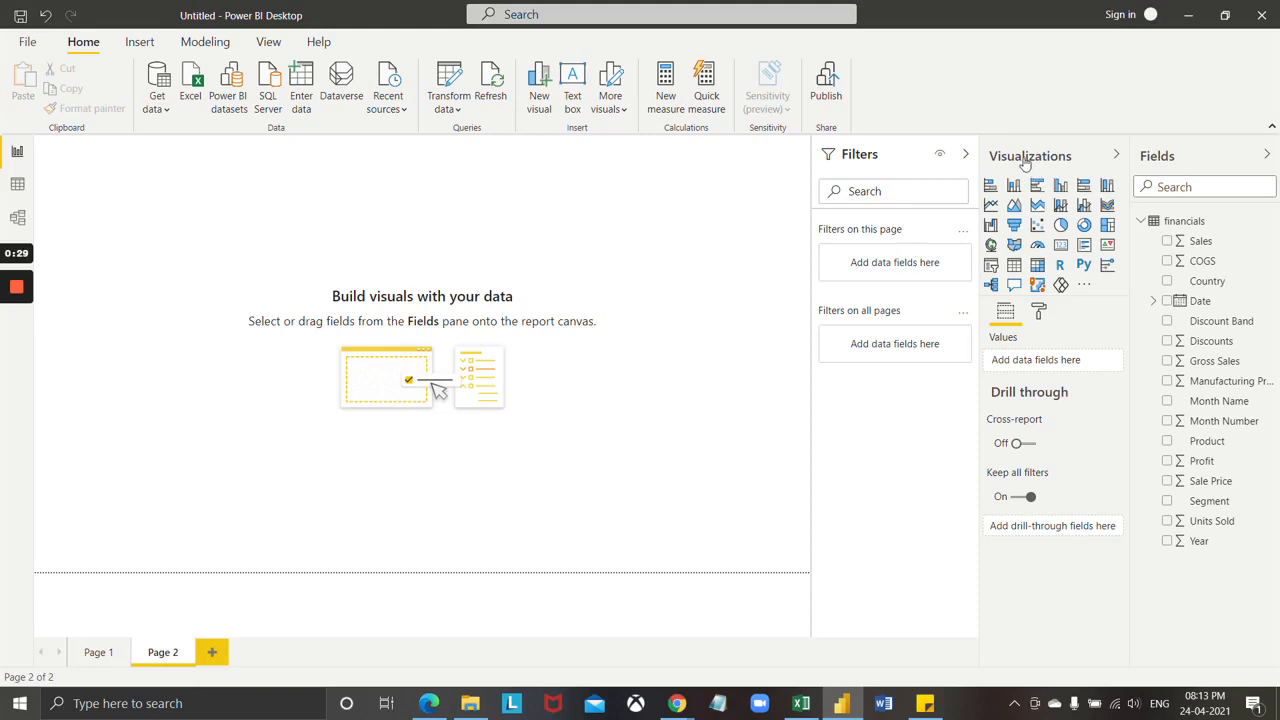
Add a slicer to the blank page, place it in the upper area and assign it the Gross Sales field.
{"action": "left_click", "coordinate": [990, 266]}
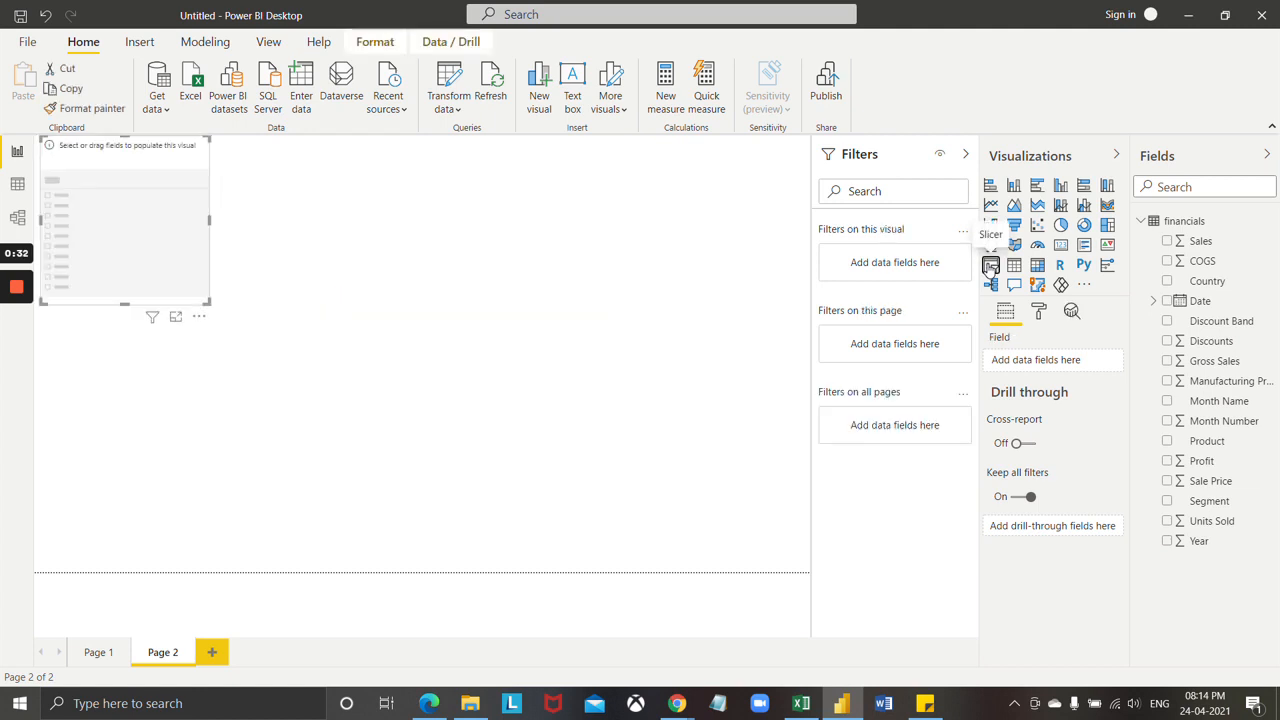
{"action": "left_click_drag", "start_coordinate": [118, 150], "coordinate": [332, 208]}
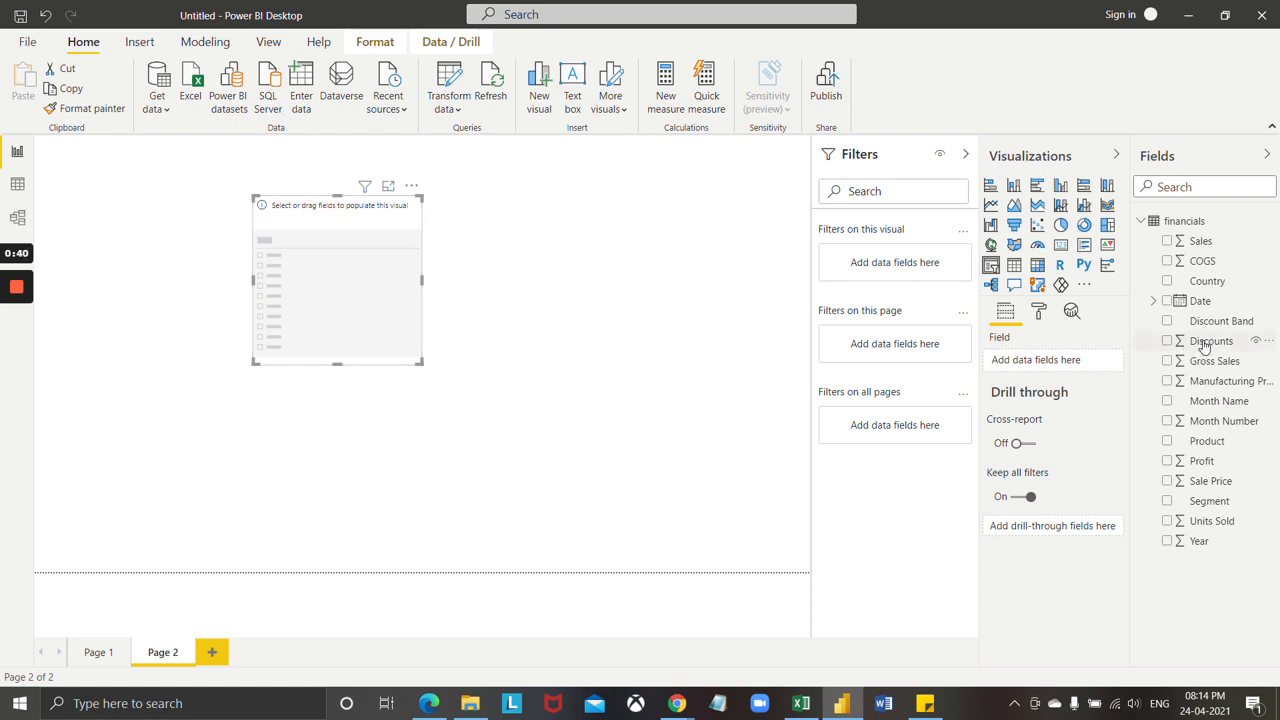
{"action": "left_click_drag", "start_coordinate": [1206, 360], "coordinate": [336, 286]}
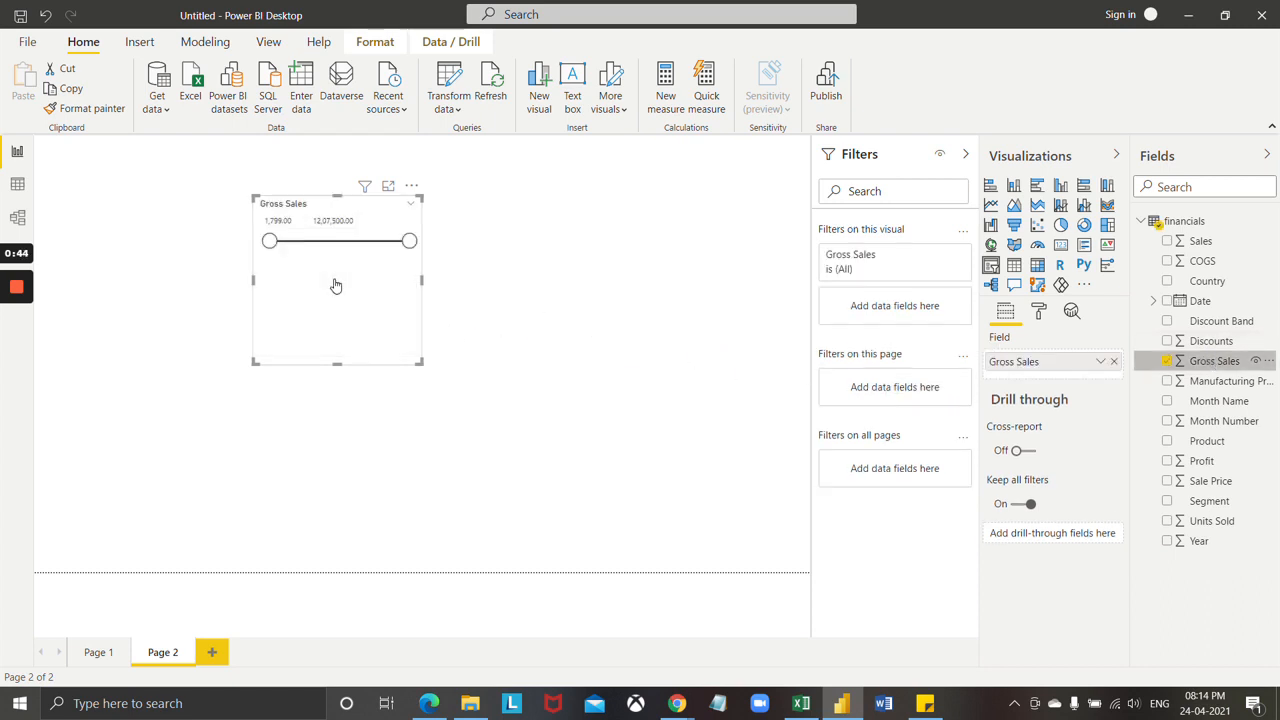
Reduce the Gross Sales slicer's height, move it toward the page's upper-left corner and widen it.
{"action": "left_click_drag", "start_coordinate": [335, 364], "coordinate": [345, 307]}
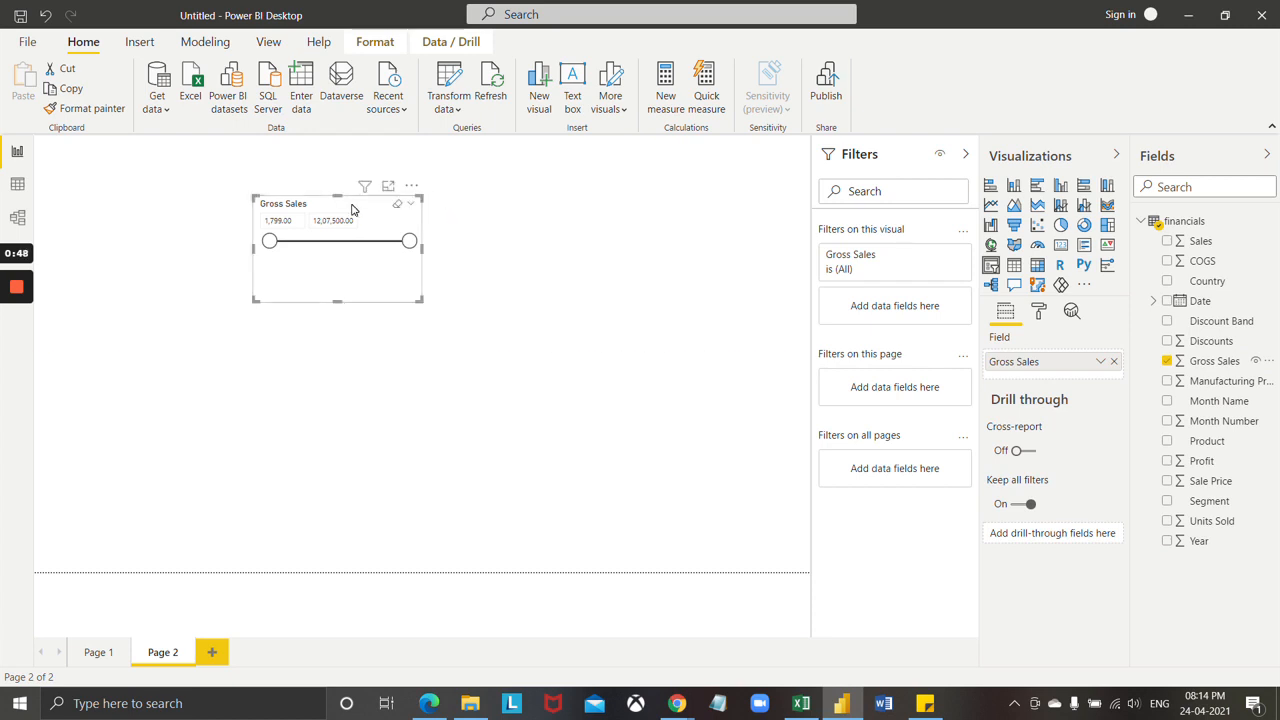
{"action": "left_click_drag", "start_coordinate": [351, 209], "coordinate": [218, 197]}
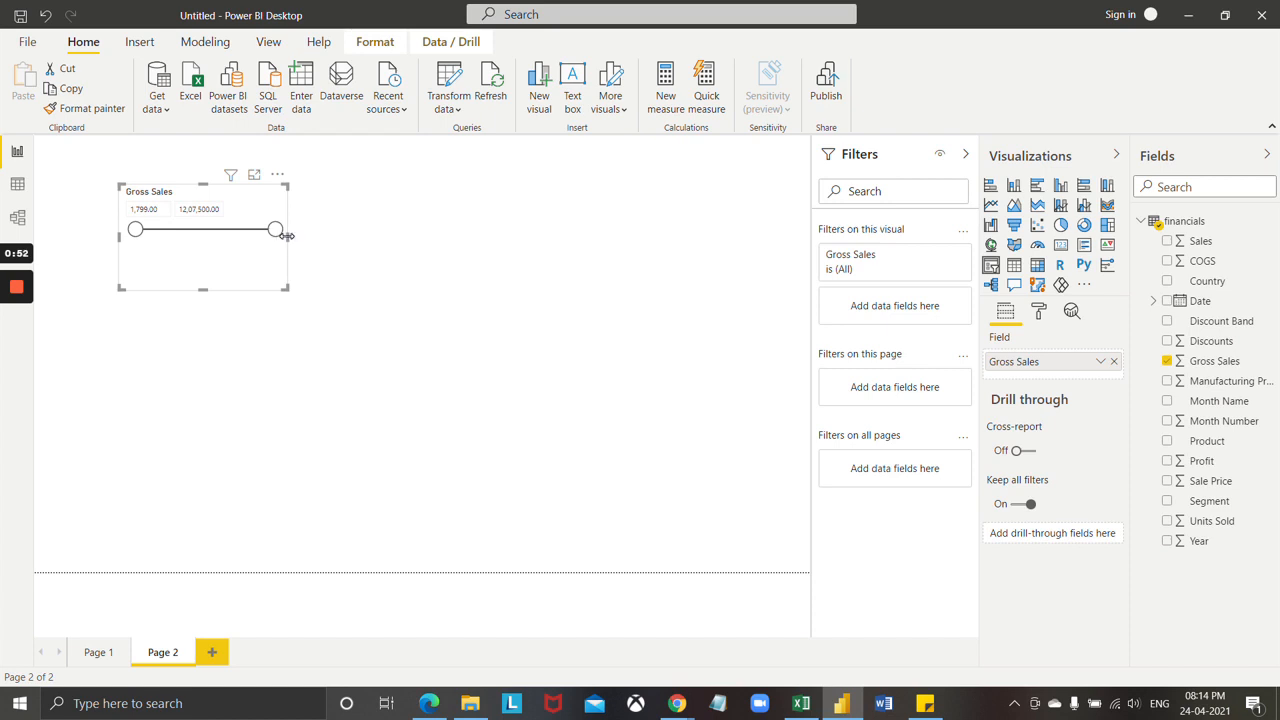
{"action": "left_click_drag", "start_coordinate": [287, 235], "coordinate": [433, 235]}
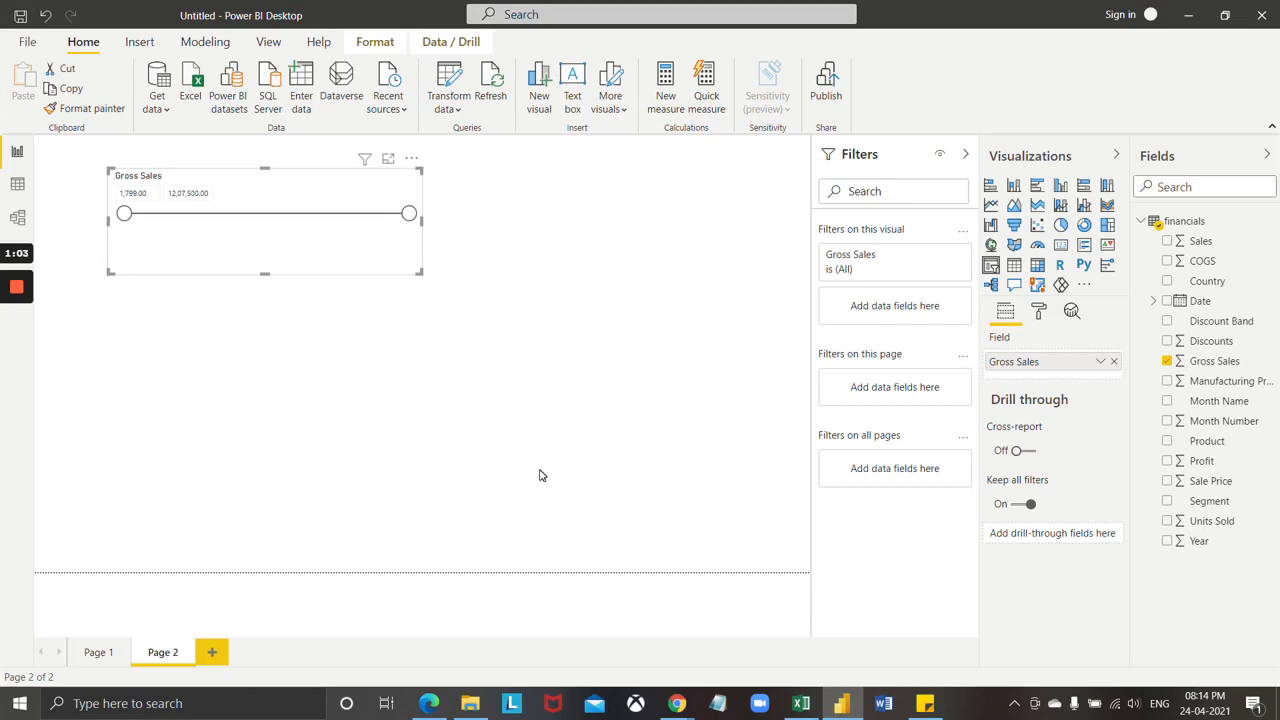
Create a column chart of Profit by Product beneath the slicer and increase its height.
{"action": "left_click", "coordinate": [1167, 460]}
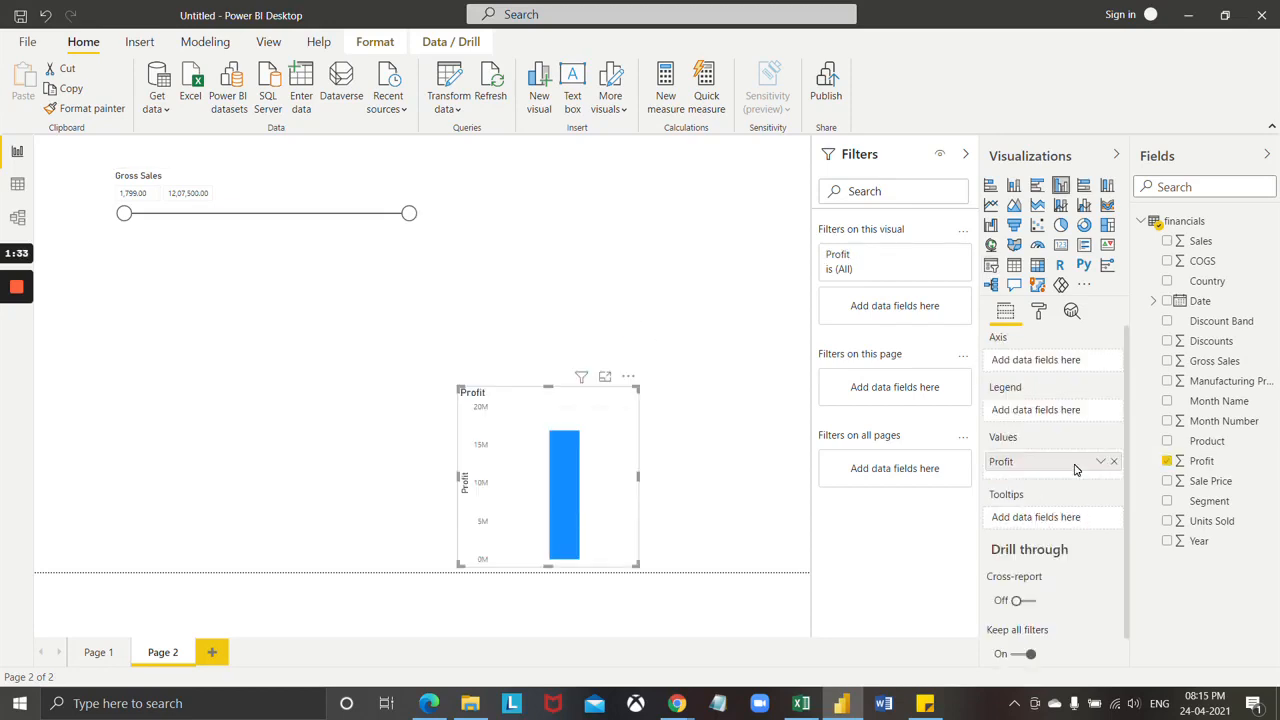
{"action": "left_click", "coordinate": [1167, 460]}
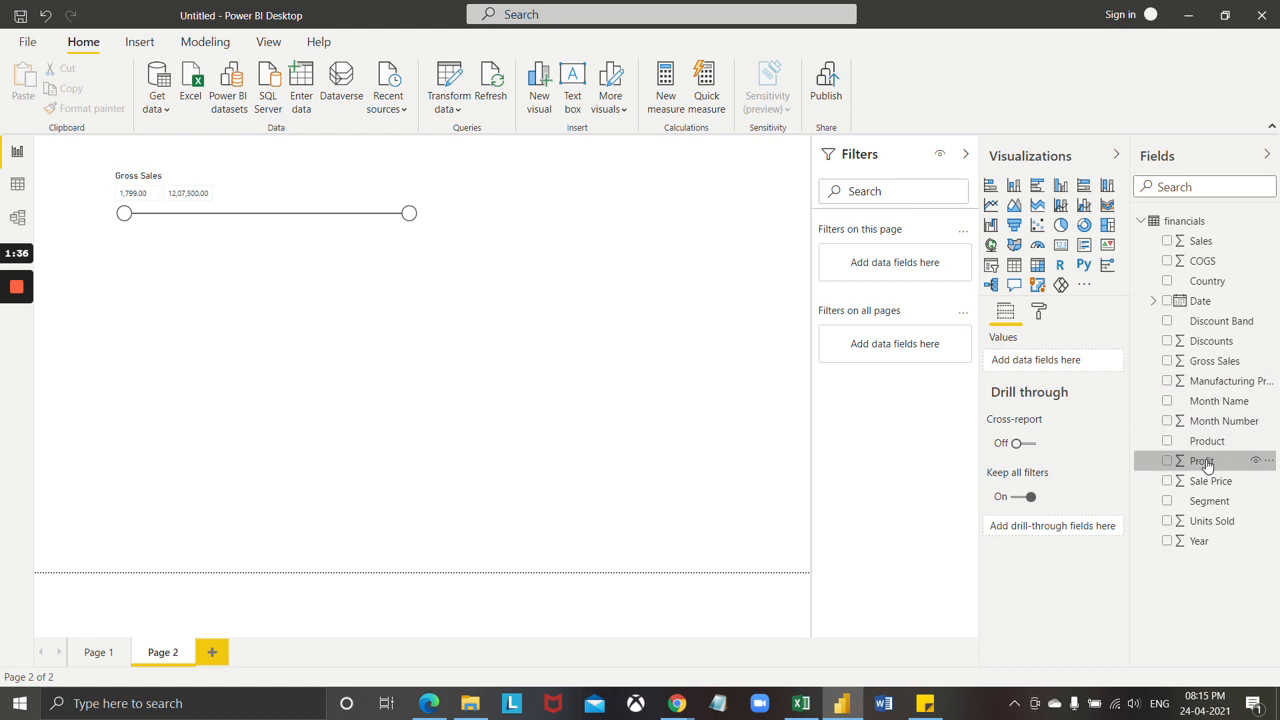
{"action": "left_click_drag", "start_coordinate": [1206, 466], "coordinate": [211, 399]}
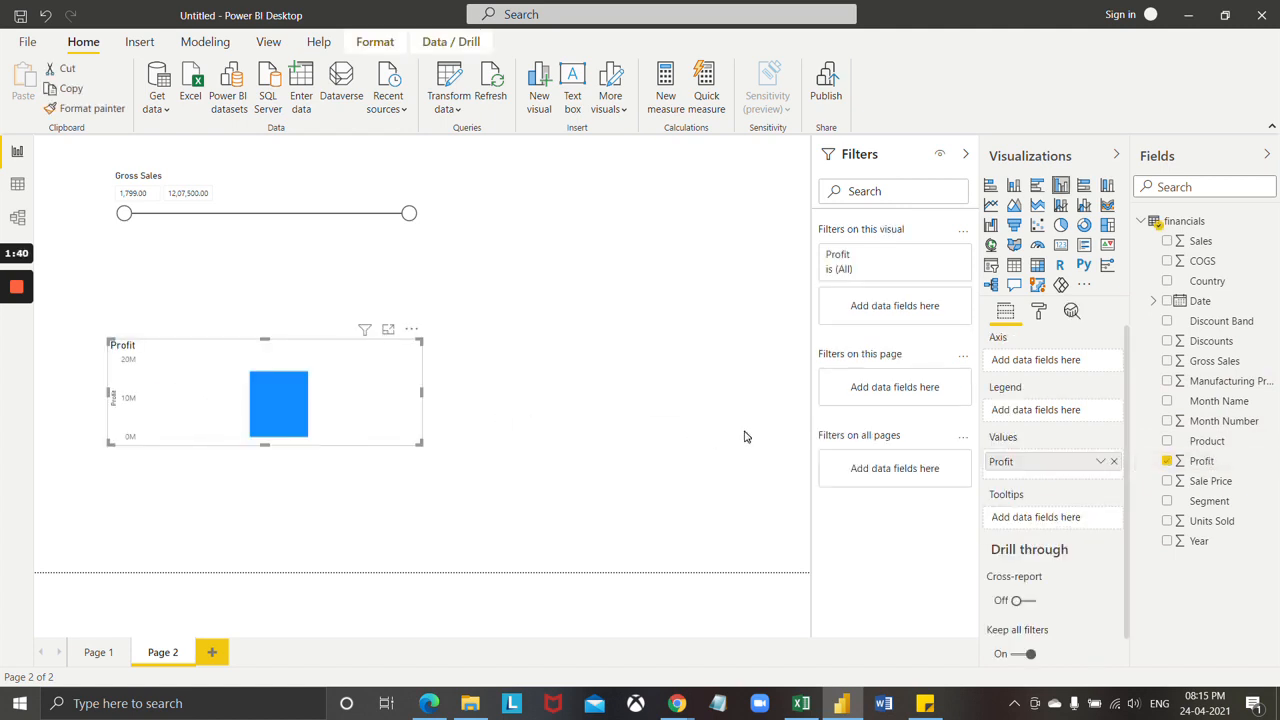
{"action": "left_click_drag", "start_coordinate": [1190, 441], "coordinate": [230, 381]}
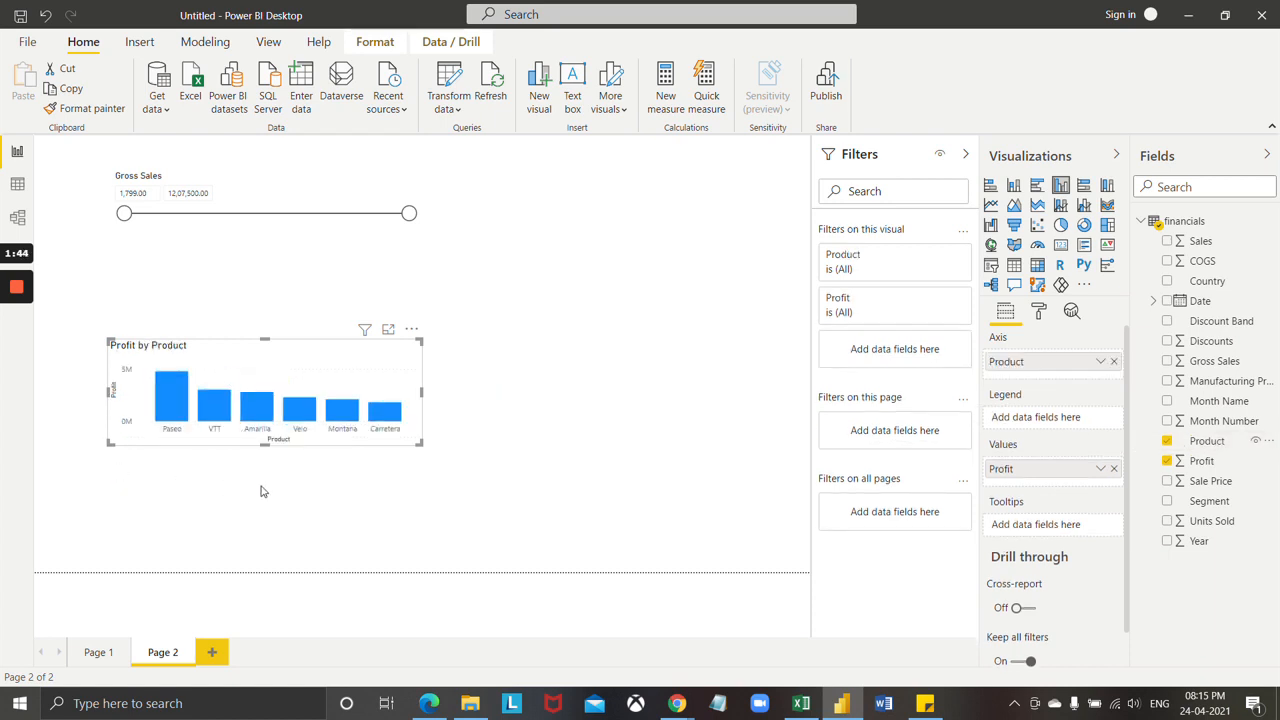
{"action": "left_click_drag", "start_coordinate": [264, 443], "coordinate": [265, 480]}
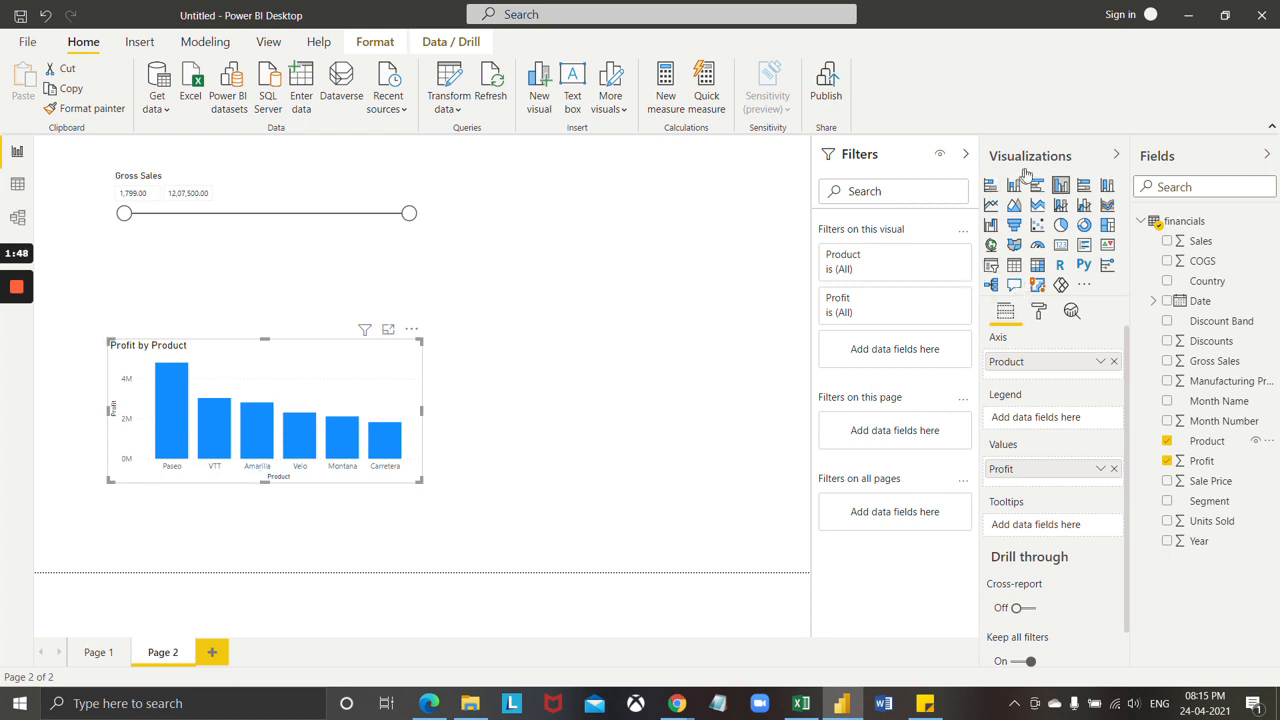
Convert the Profit by Product chart to a pie chart and enlarge it downward and to the left.
{"action": "left_click", "coordinate": [1061, 225]}
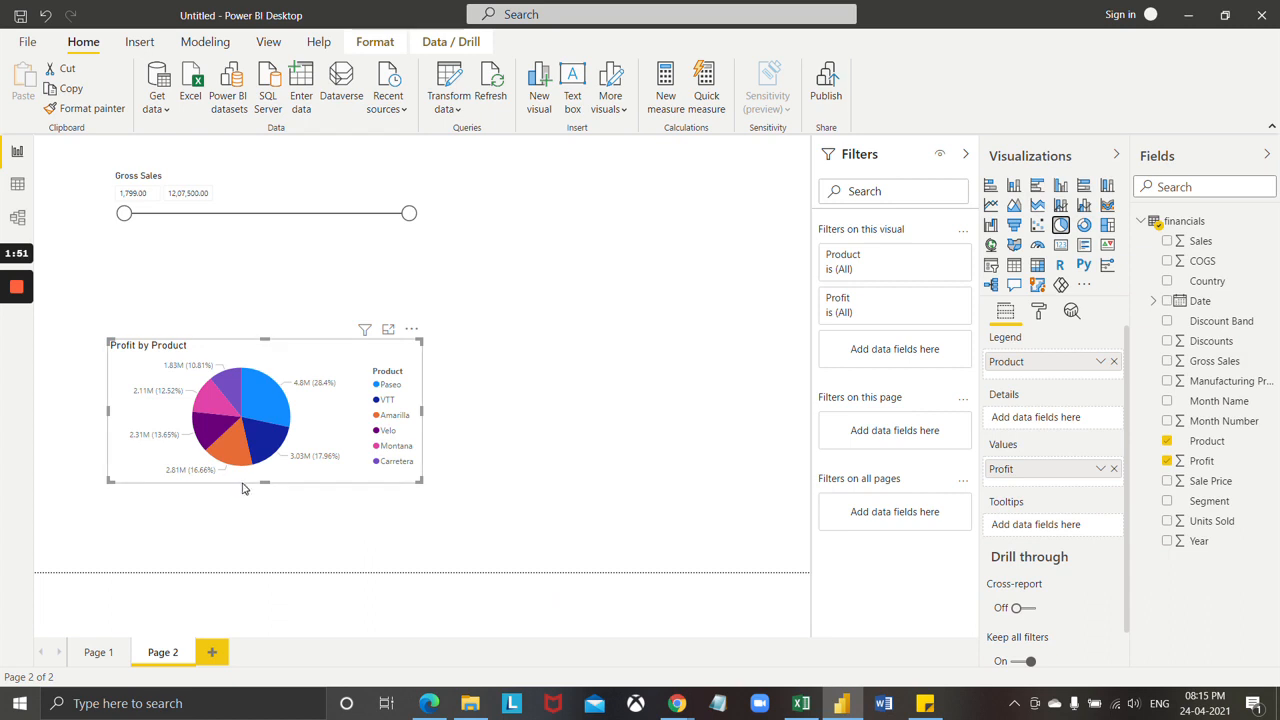
{"action": "left_click_drag", "start_coordinate": [263, 481], "coordinate": [262, 534]}
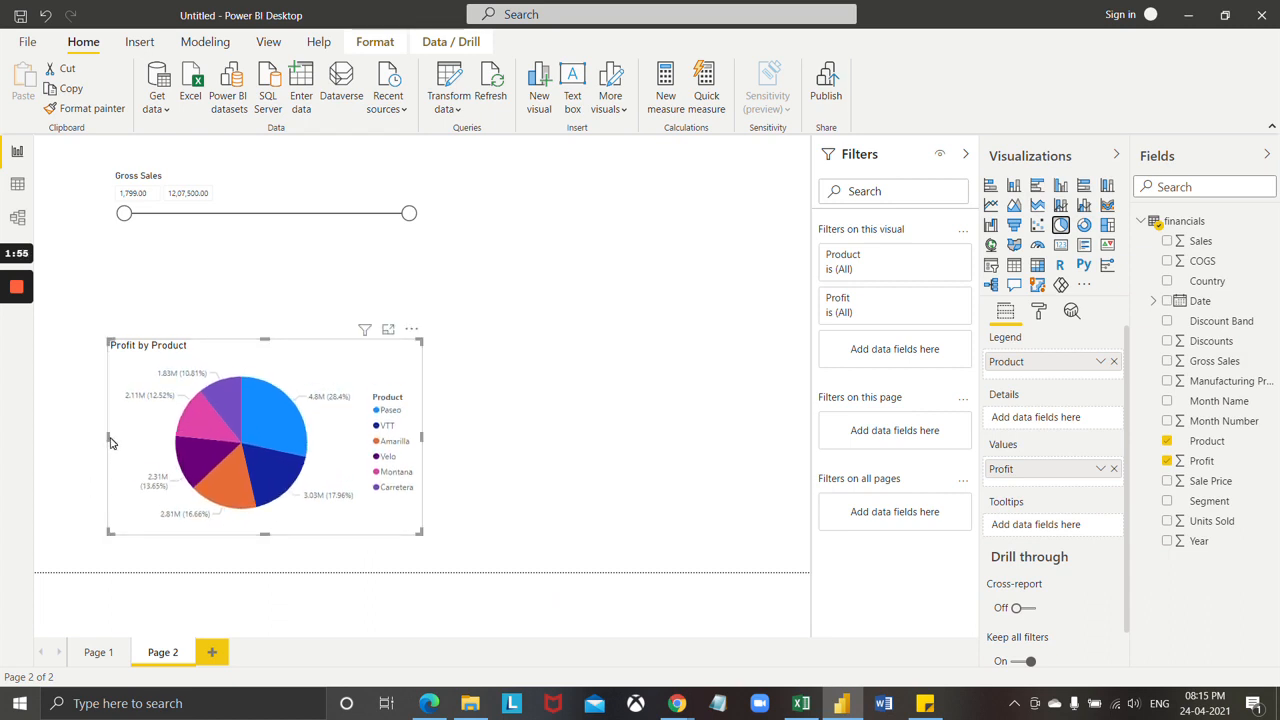
{"action": "left_click_drag", "start_coordinate": [110, 443], "coordinate": [66, 437]}
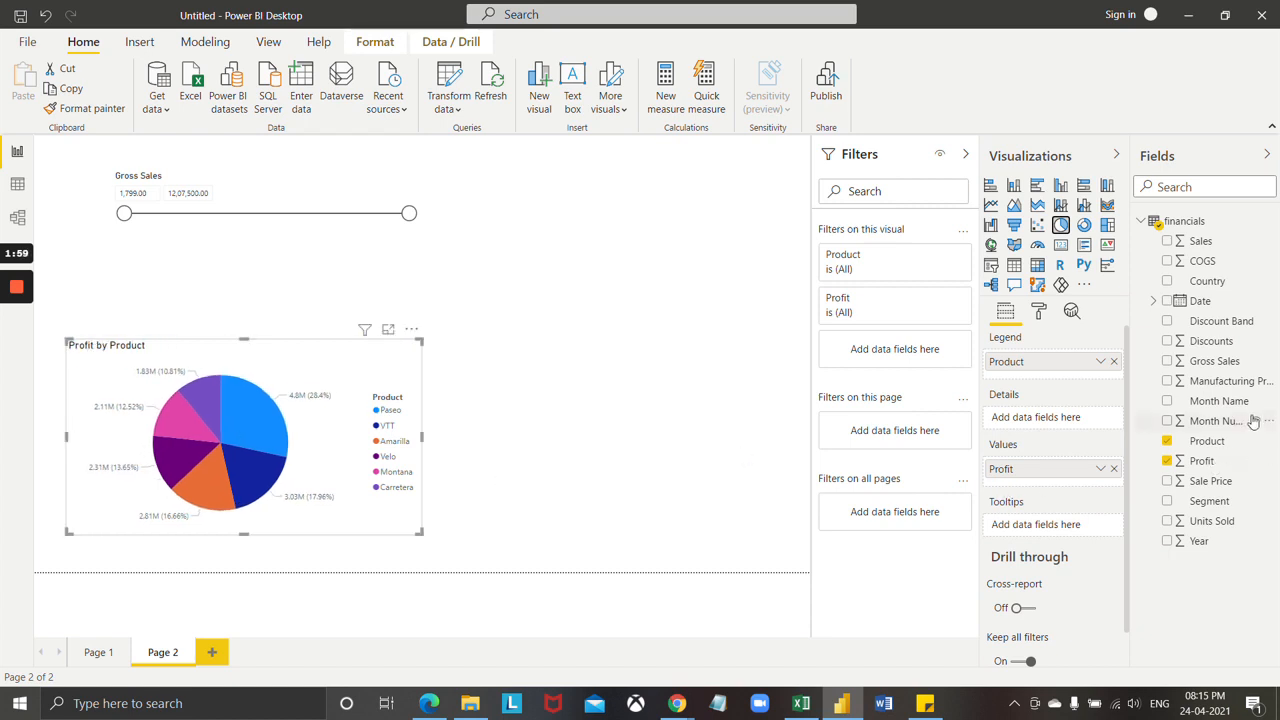
Create a column chart of Units Sold by Product beside the pie chart and widen it slightly.
{"action": "left_click", "coordinate": [1212, 466]}
{"action": "mouse_move", "coordinate": [1212, 466]}
{"action": "left_mouse_down"}
{"action": "mouse_move", "coordinate": [700, 412]}
{"action": "mouse_move", "coordinate": [1220, 424]}
{"action": "mouse_move", "coordinate": [1228, 468]}
{"action": "left_mouse_up"}
{"action": "left_click_drag", "start_coordinate": [1232, 521], "coordinate": [680, 394]}
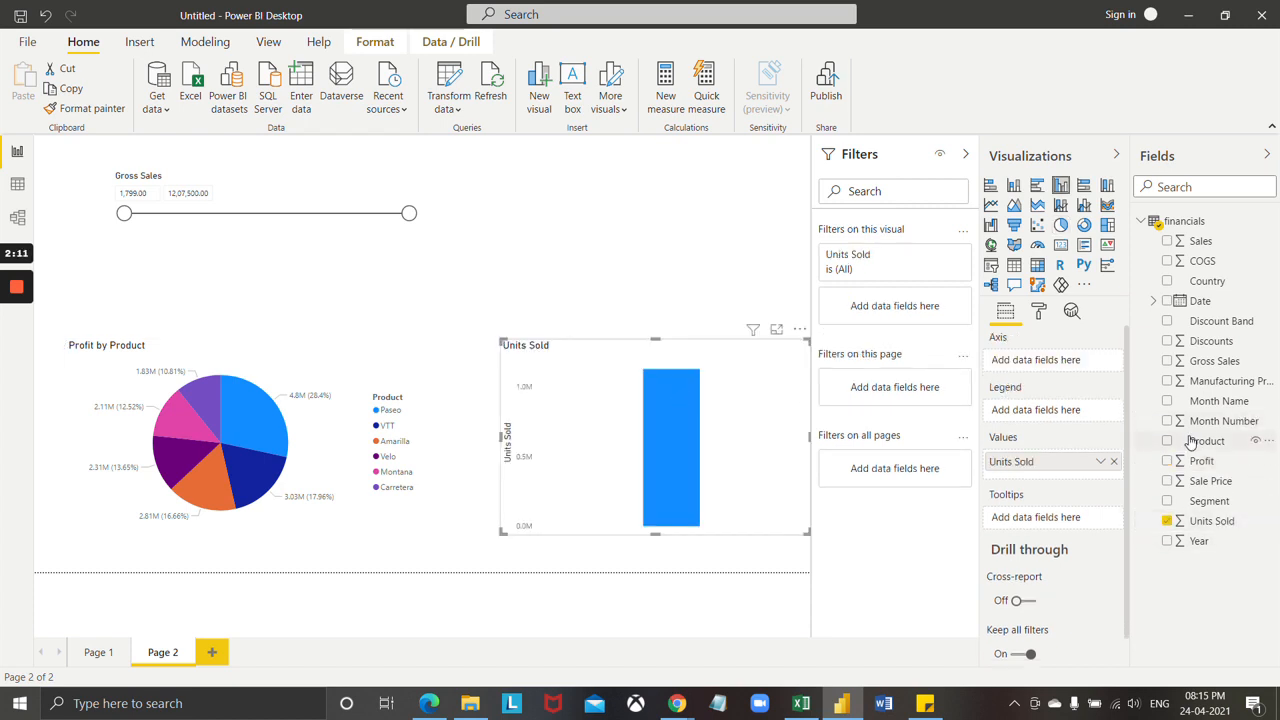
{"action": "left_click_drag", "start_coordinate": [1183, 441], "coordinate": [689, 415]}
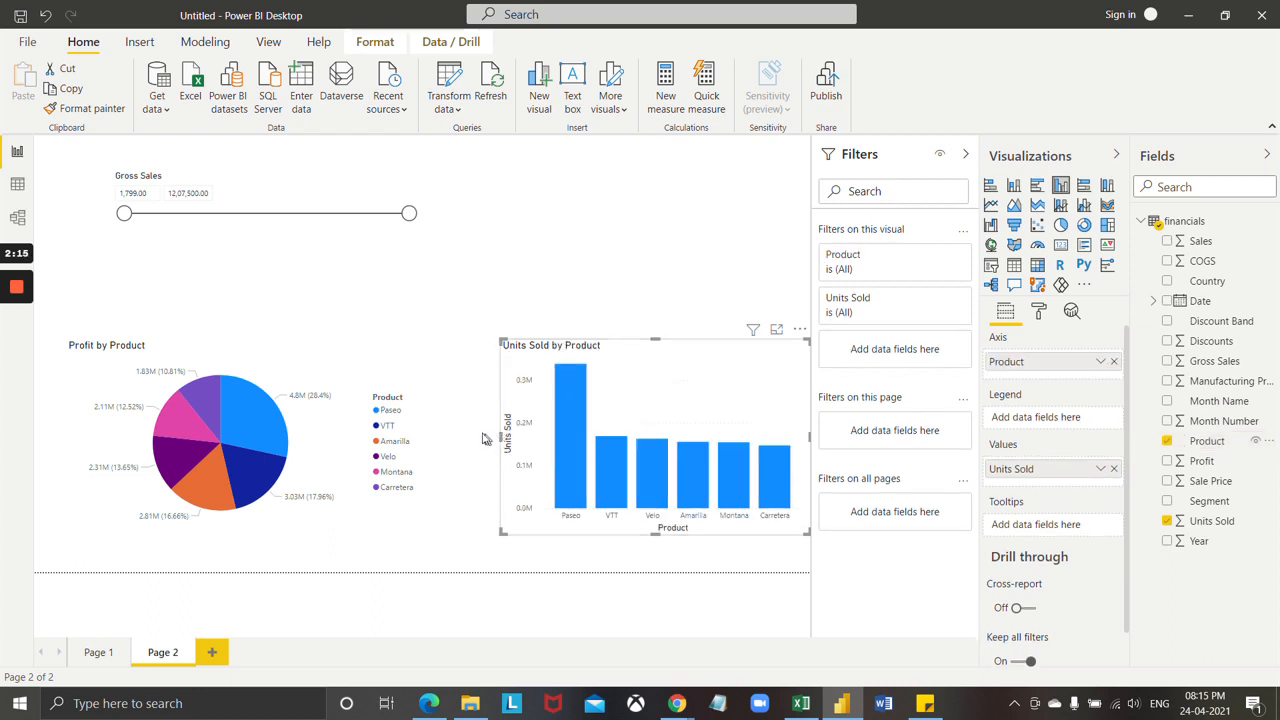
{"action": "left_click_drag", "start_coordinate": [497, 436], "coordinate": [469, 436]}
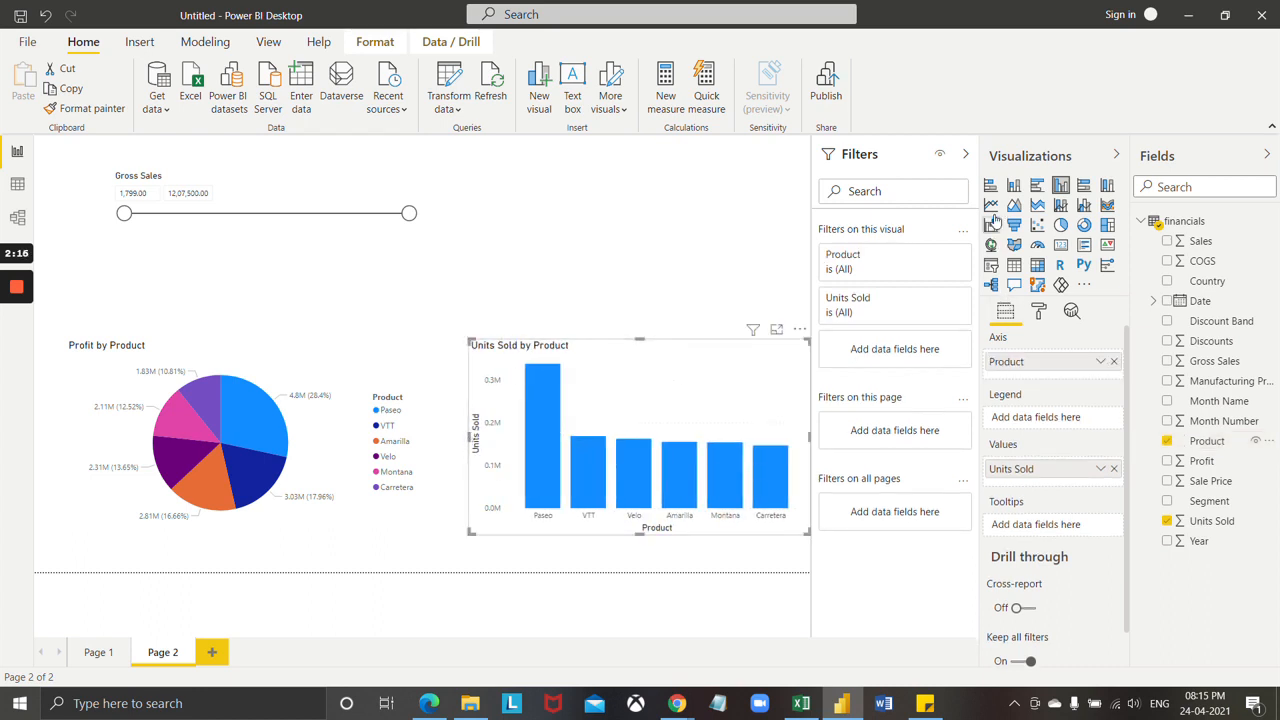
Convert the Units Sold by Product chart to a treemap, enlarge it slightly and shift both charts up and left.
{"action": "left_click", "coordinate": [1107, 226]}
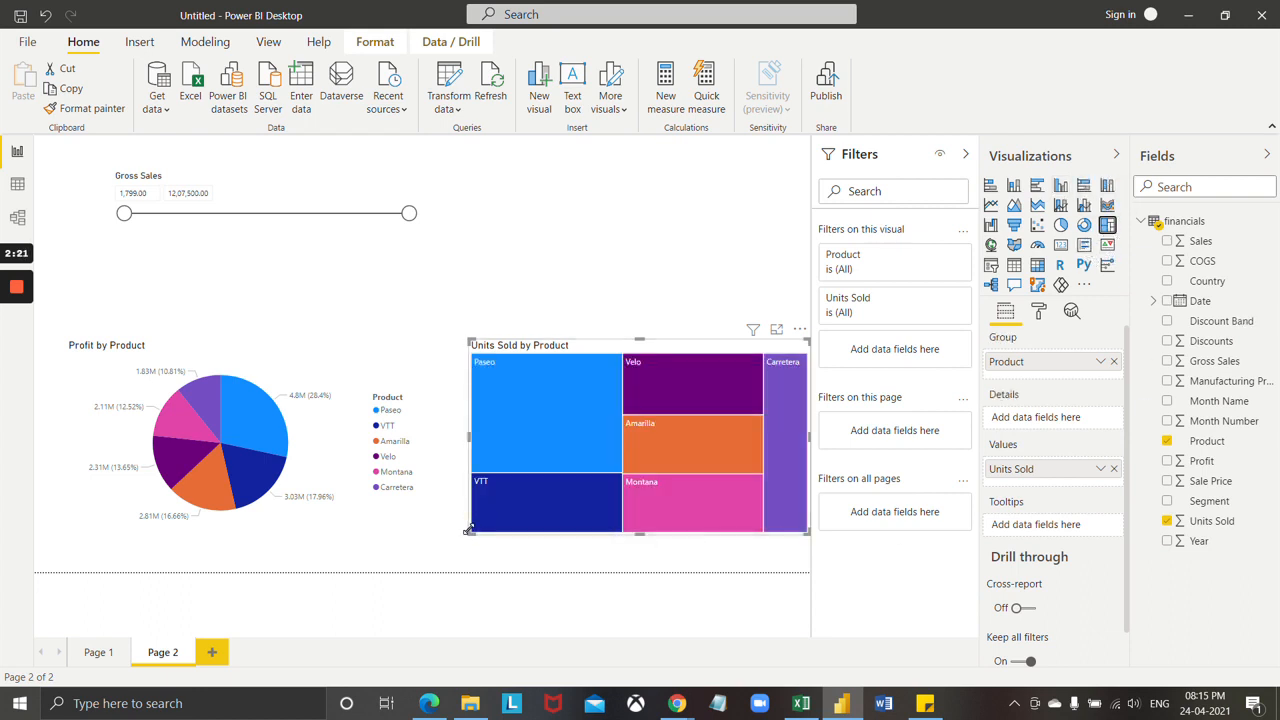
{"action": "left_click_drag", "start_coordinate": [468, 530], "coordinate": [456, 543]}
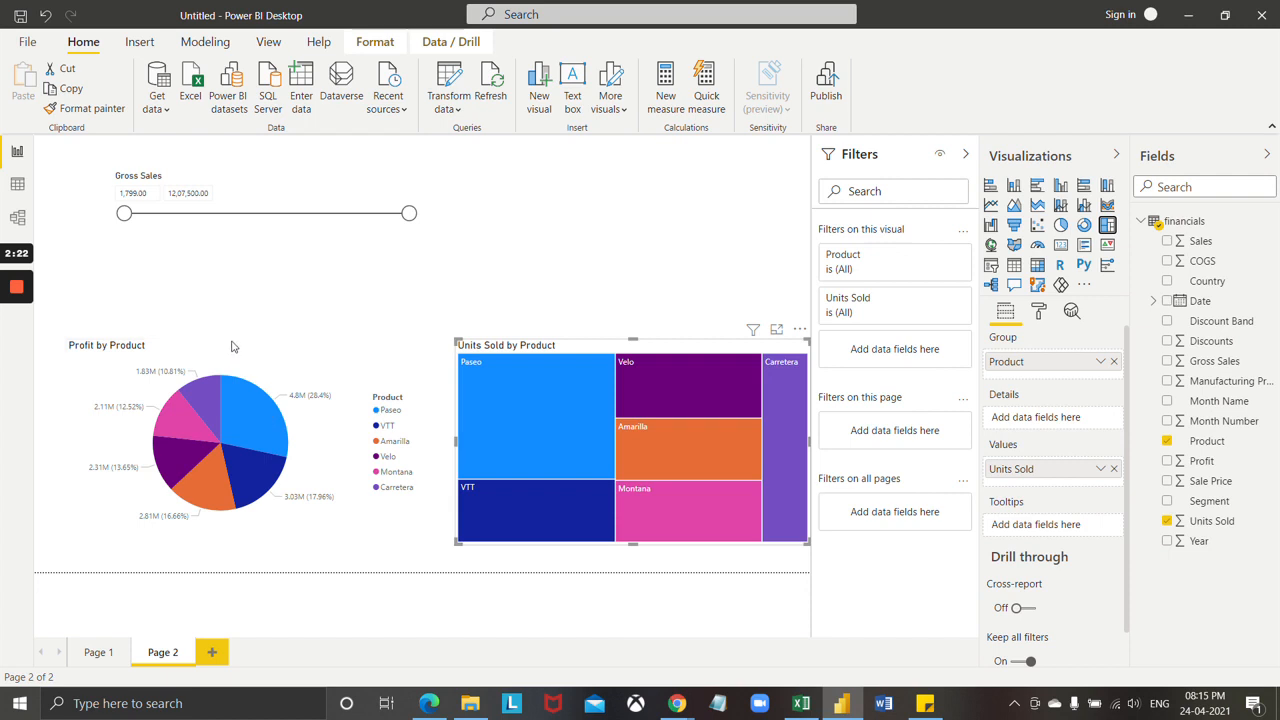
{"action": "left_click_drag", "start_coordinate": [231, 346], "coordinate": [211, 338]}
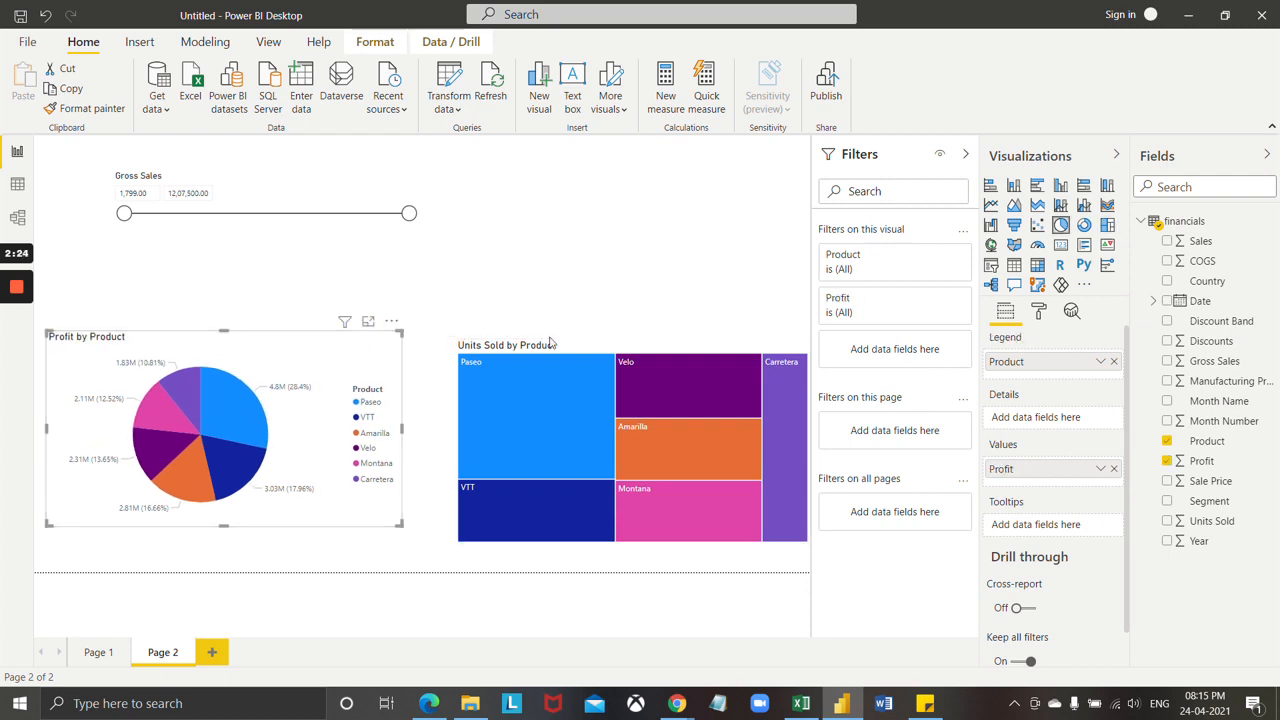
{"action": "left_click_drag", "start_coordinate": [577, 353], "coordinate": [562, 340]}
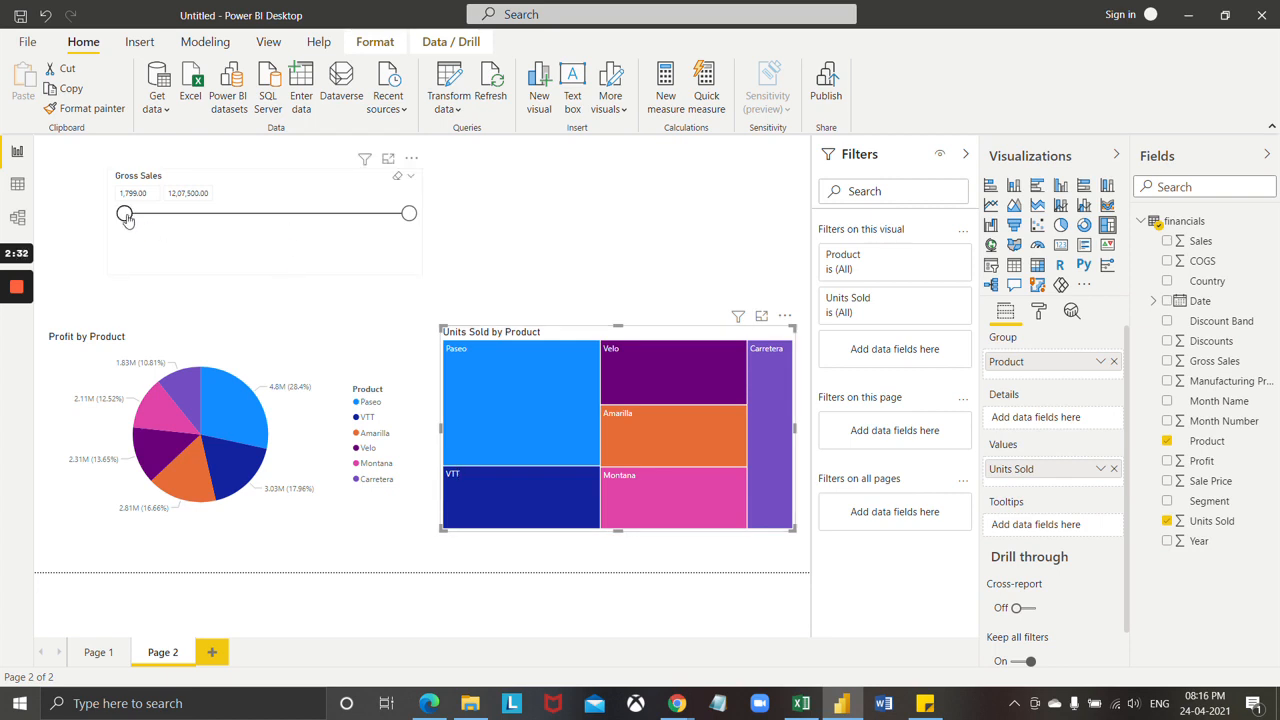
Raise the Gross Sales slicer's lower bound to 5,44,788.75, and switch the slicer to the List style.
{"action": "left_click_drag", "start_coordinate": [126, 218], "coordinate": [255, 210]}
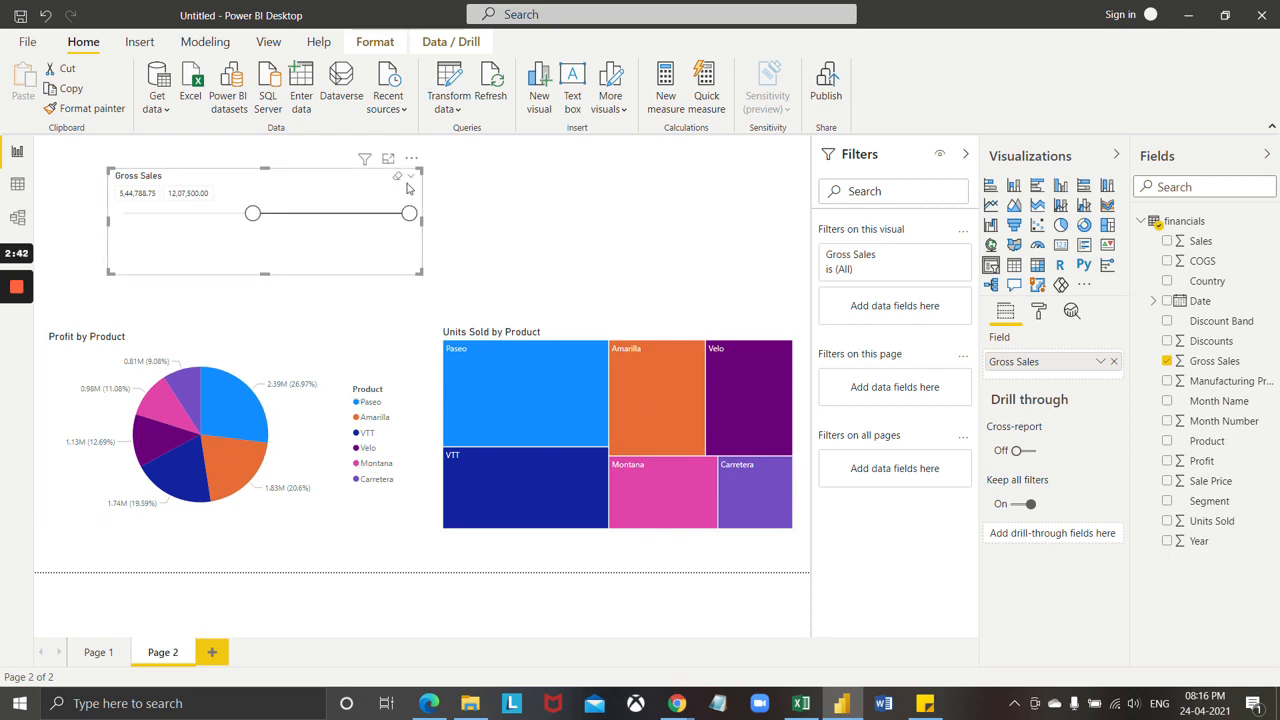
{"action": "left_click", "coordinate": [412, 178]}
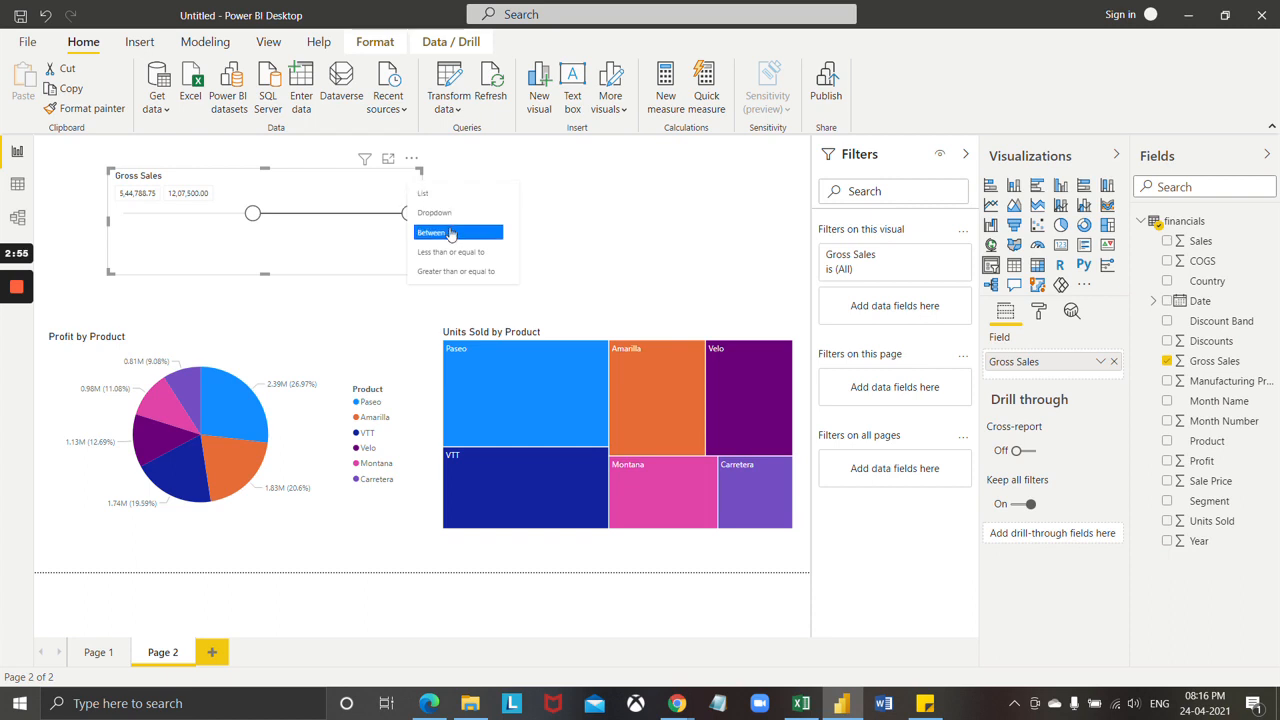
{"action": "left_click", "coordinate": [456, 194]}
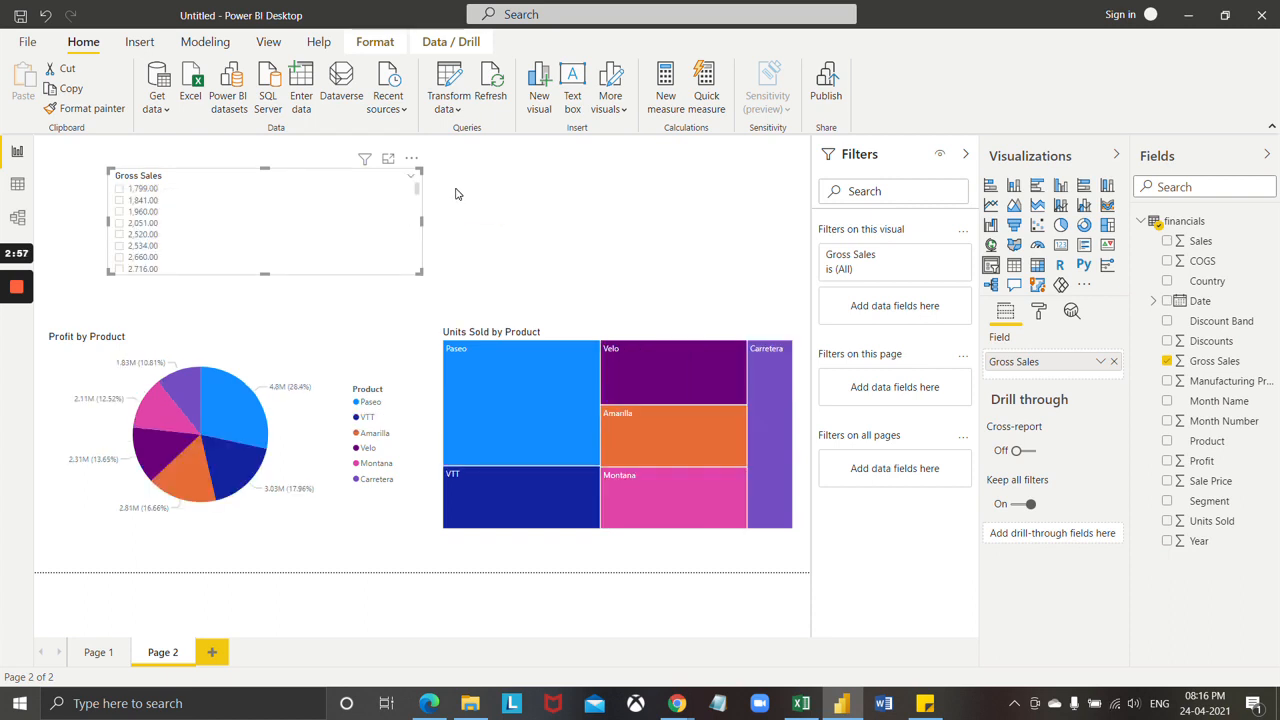
{"action": "left_click_drag", "start_coordinate": [417, 193], "coordinate": [417, 251]}
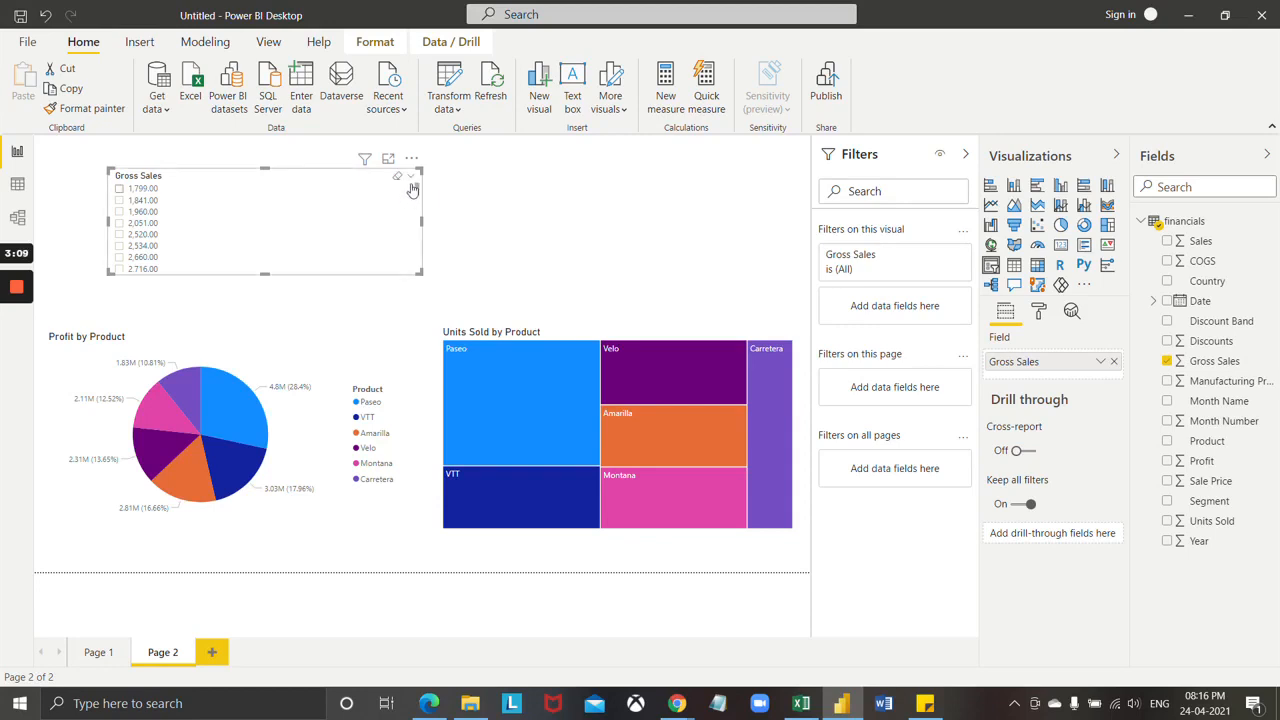
Switch the Gross Sales slicer to the Dropdown style and expand and collapse its value list.
{"action": "left_click", "coordinate": [412, 179]}
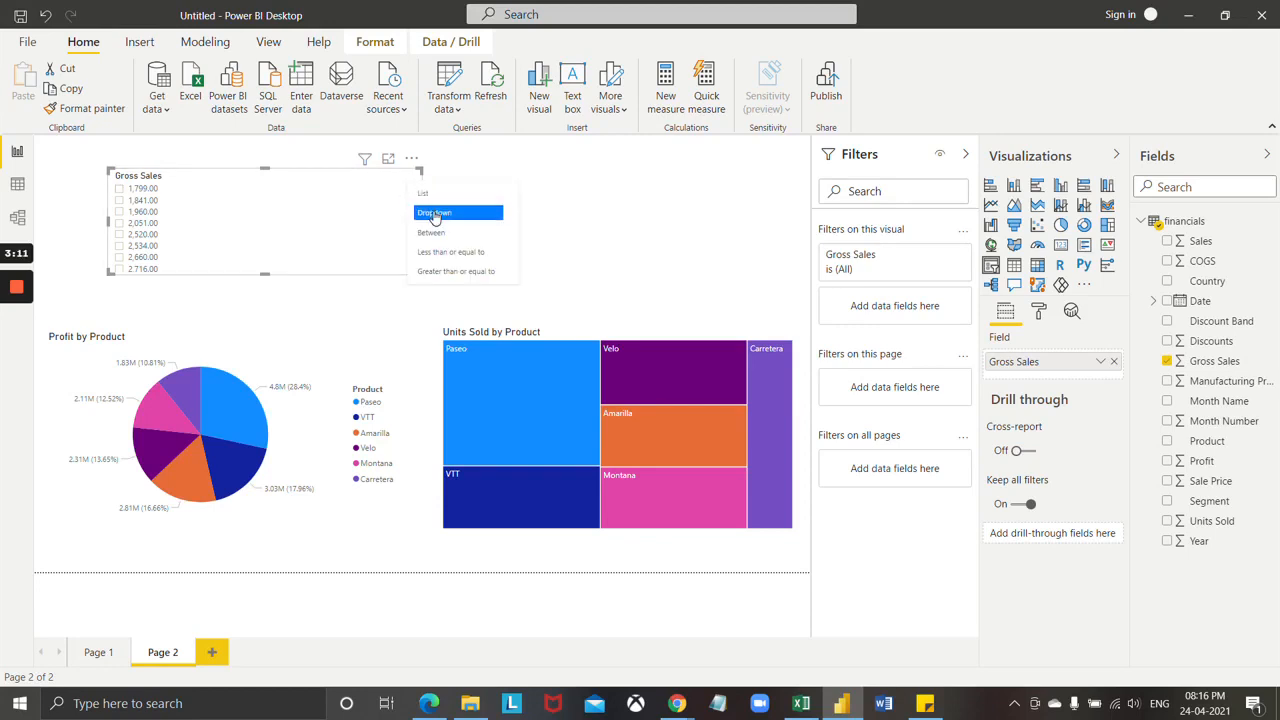
{"action": "left_click", "coordinate": [434, 212]}
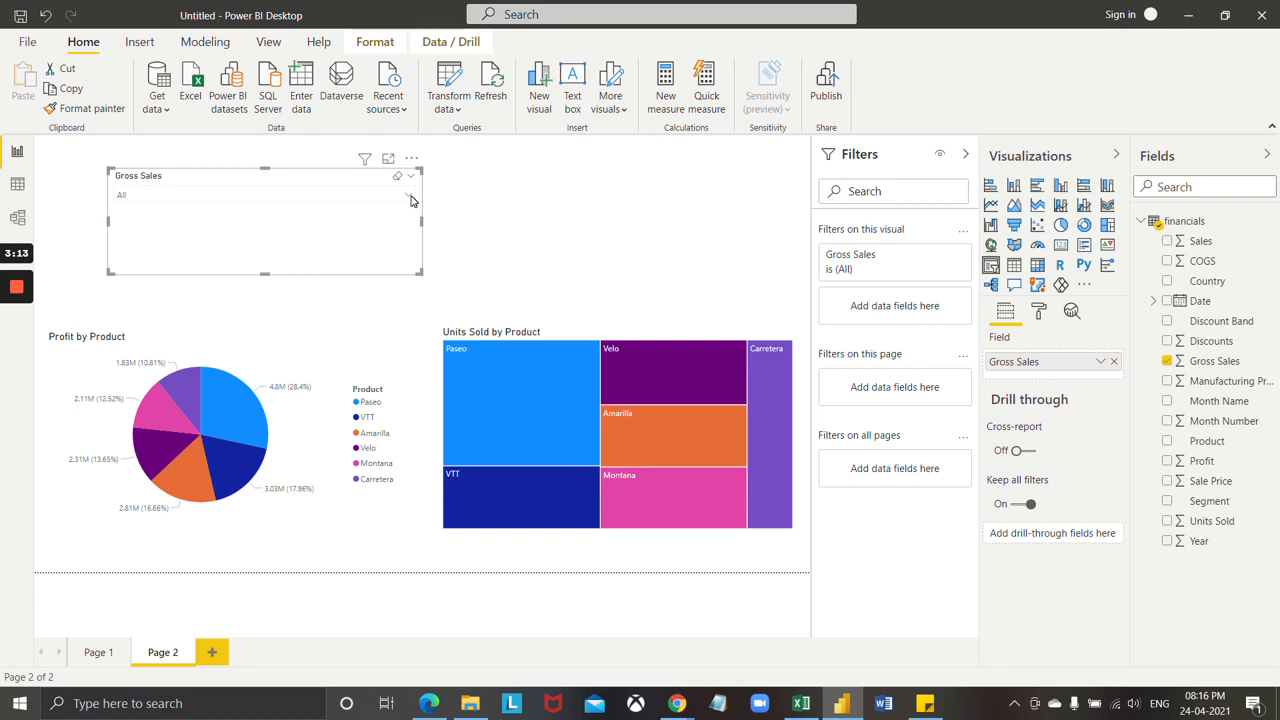
{"action": "left_click", "coordinate": [409, 197]}
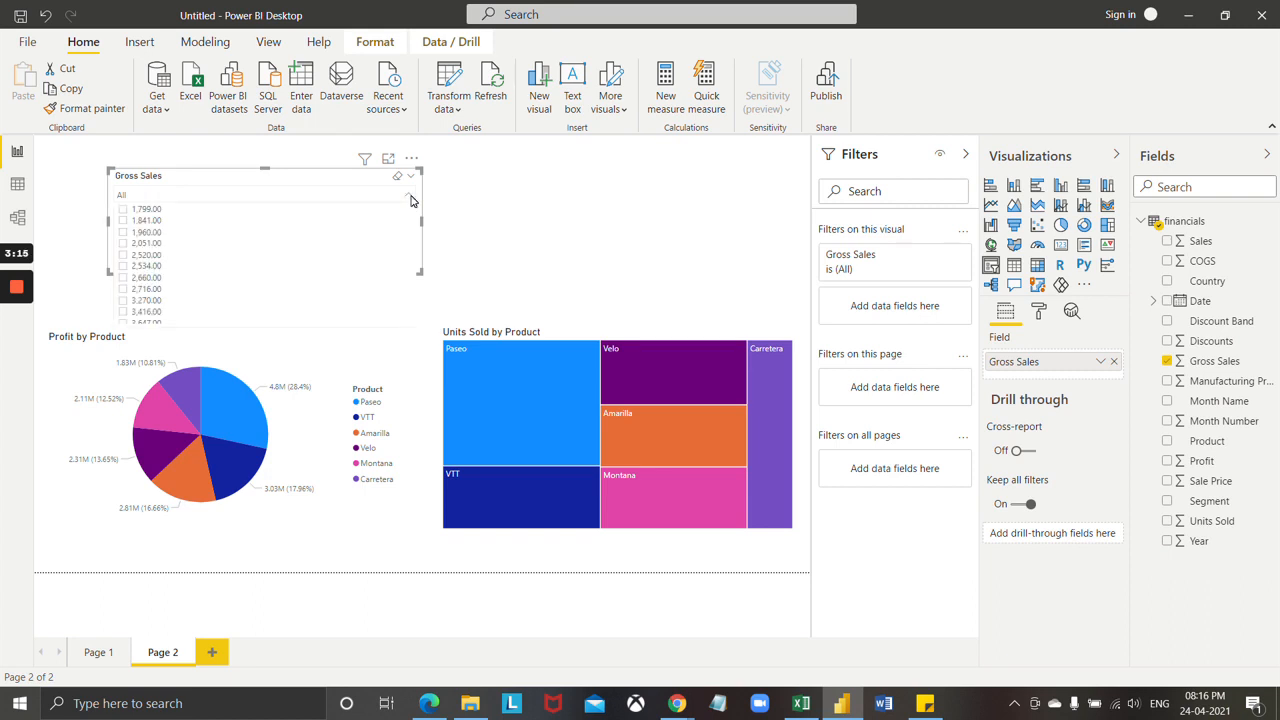
{"action": "left_click", "coordinate": [409, 198]}
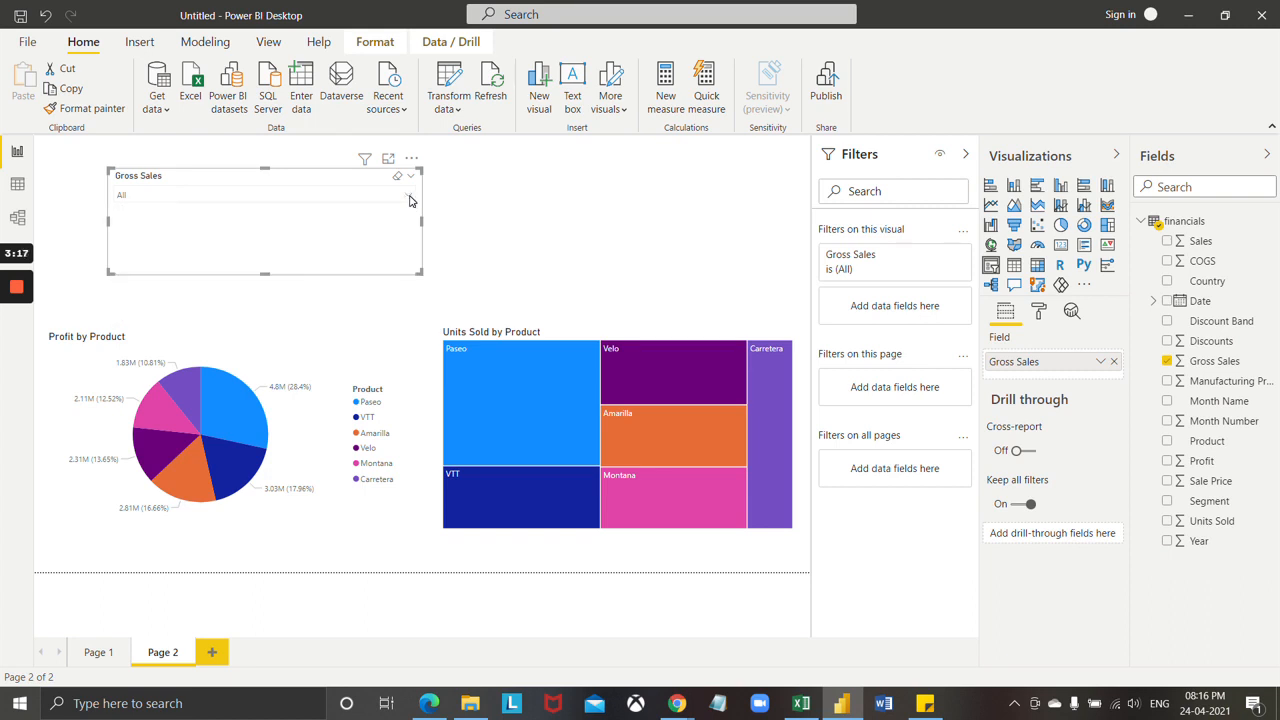
Switch the Gross Sales slicer to Greater than or equal to and set its minimum to 3,05,027.04.
{"action": "left_click", "coordinate": [410, 176]}
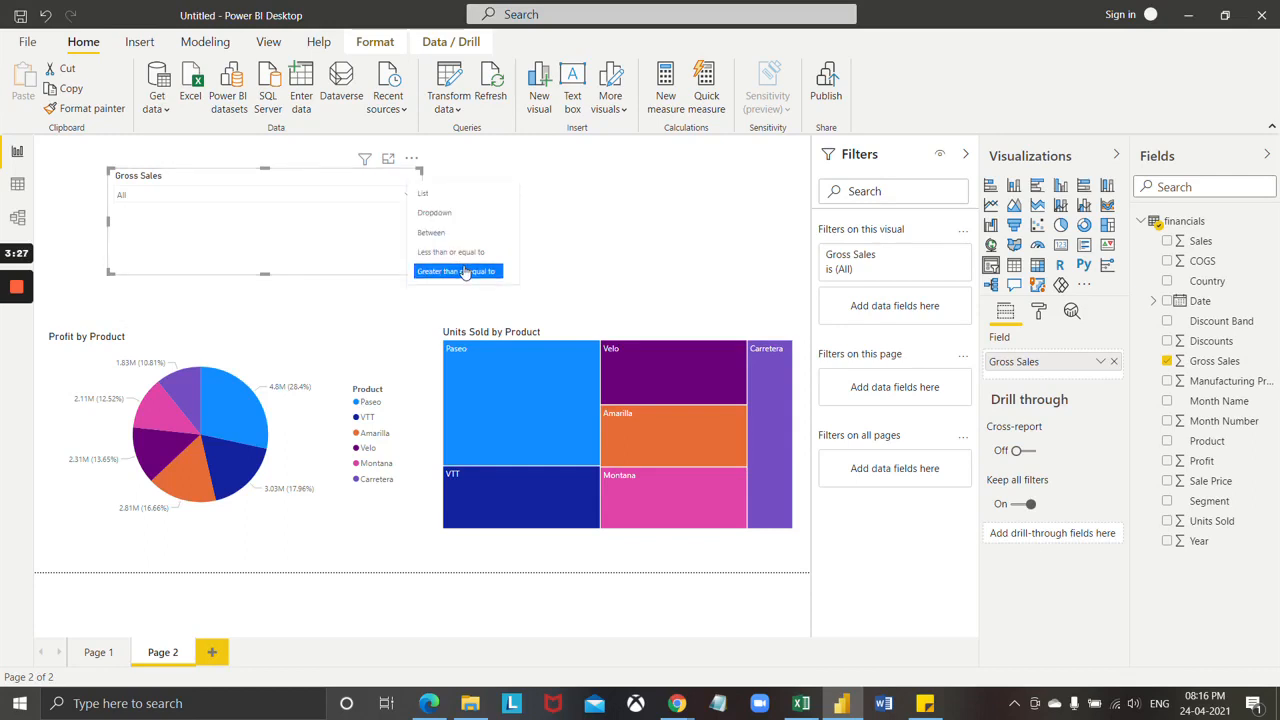
{"action": "left_click", "coordinate": [464, 272]}
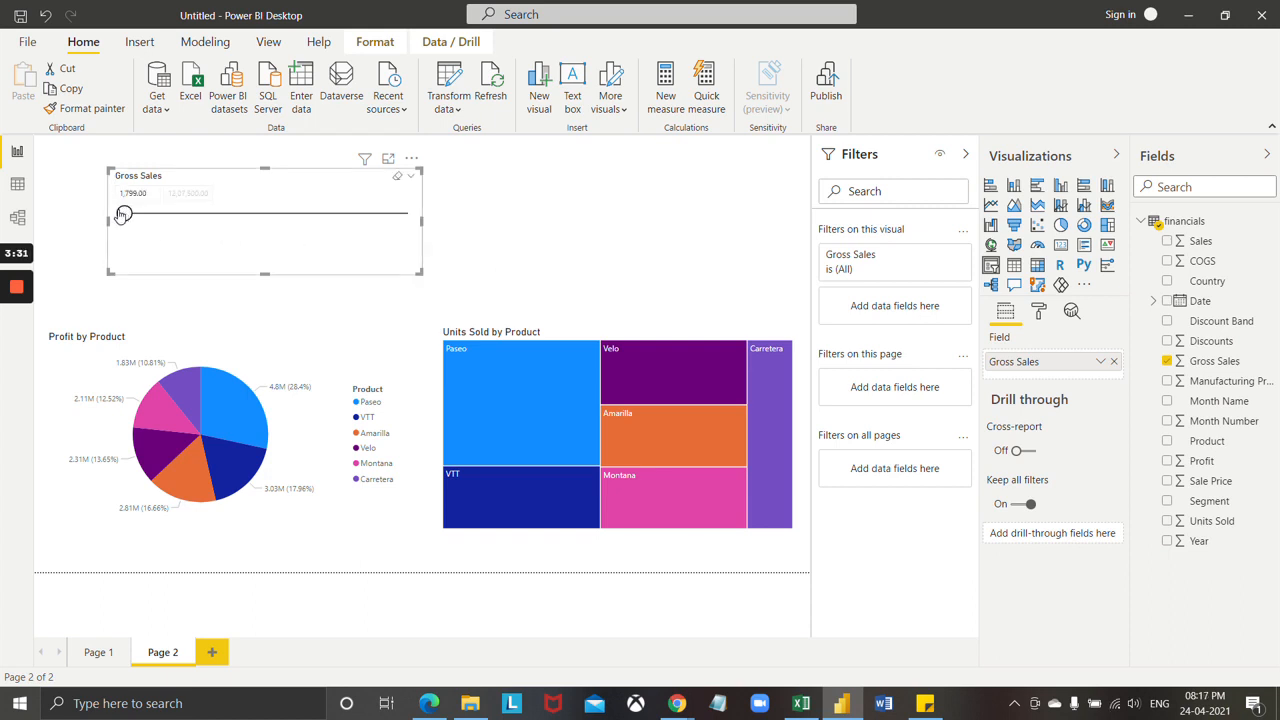
{"action": "left_click_drag", "start_coordinate": [122, 214], "coordinate": [193, 221]}
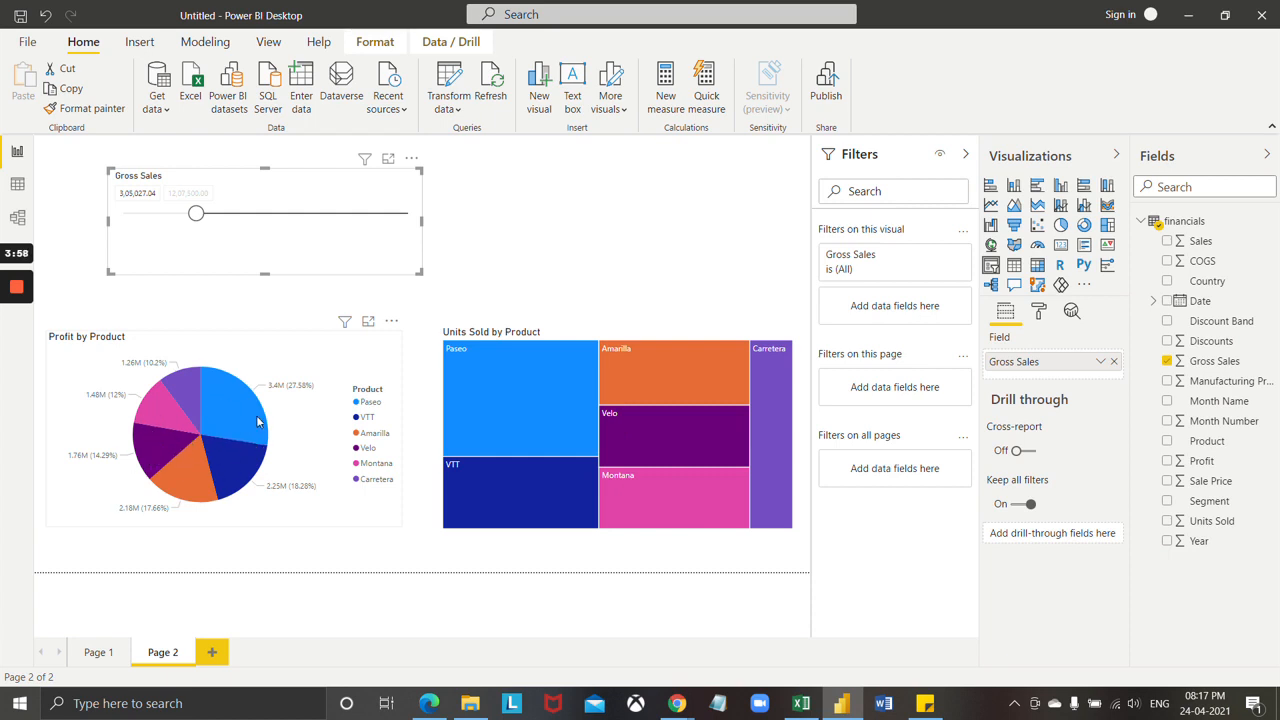
Cross-highlight the Paseo, VTT and Amarilla slices of the pie chart in turn, and select the Gross Sales slicer.
{"action": "mouse_move", "coordinate": [243, 420]}
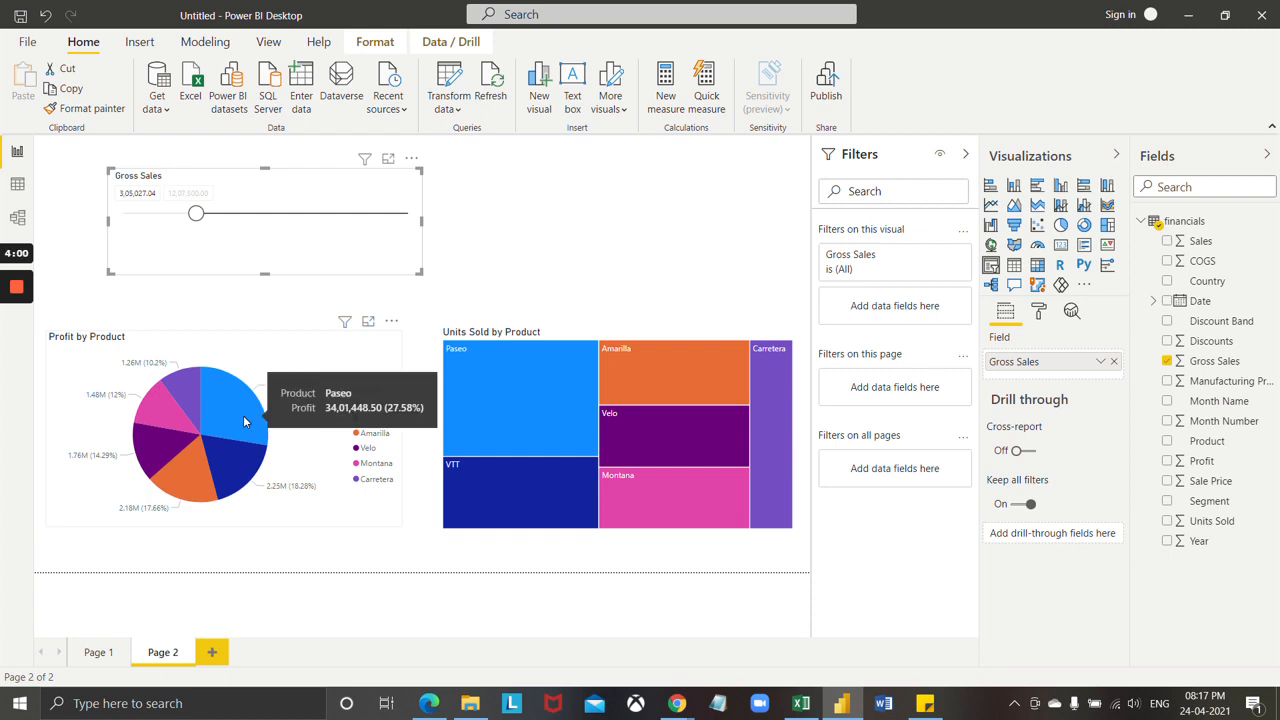
{"action": "left_click", "coordinate": [243, 415]}
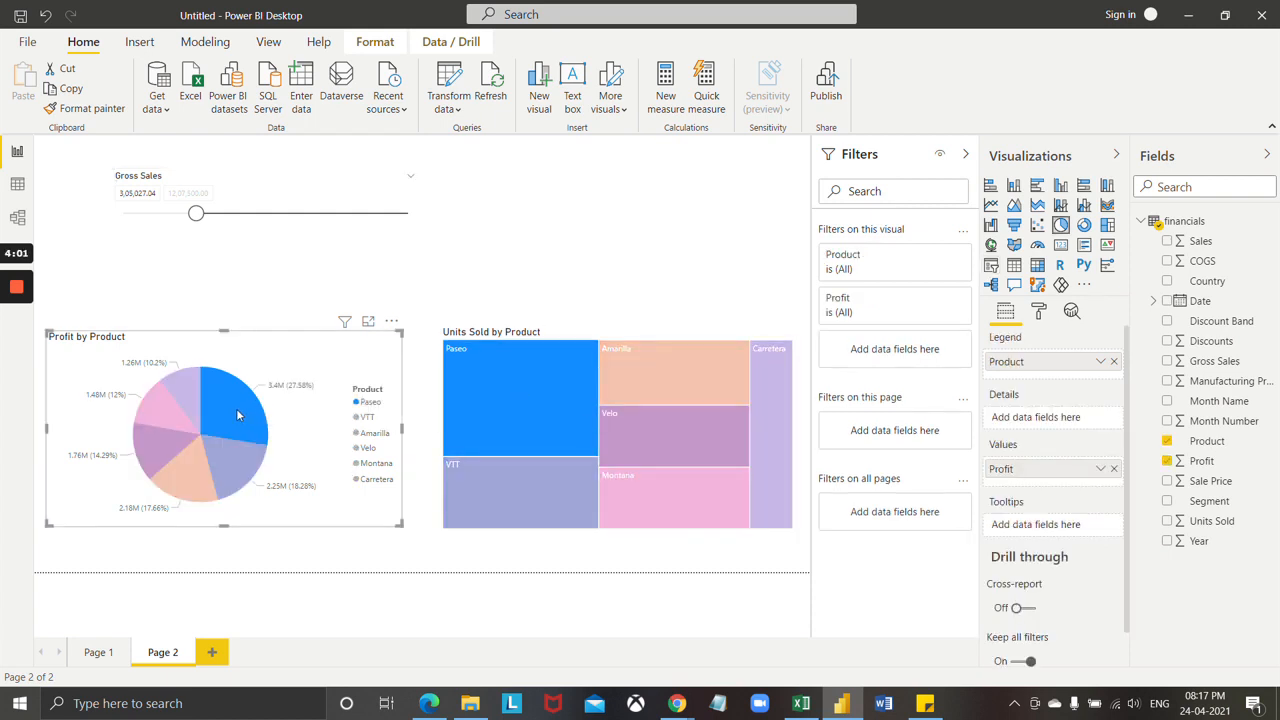
{"action": "left_click", "coordinate": [231, 468]}
{"action": "left_click", "coordinate": [200, 472]}
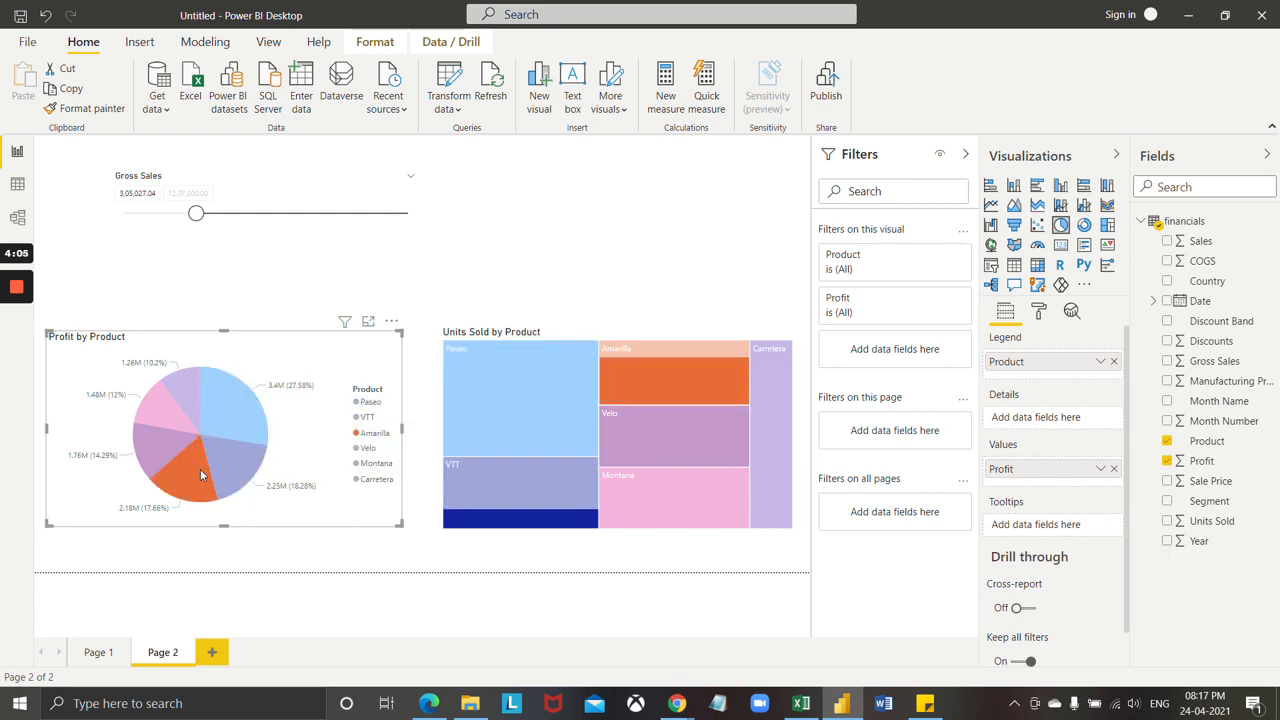
{"action": "left_click", "coordinate": [363, 180]}
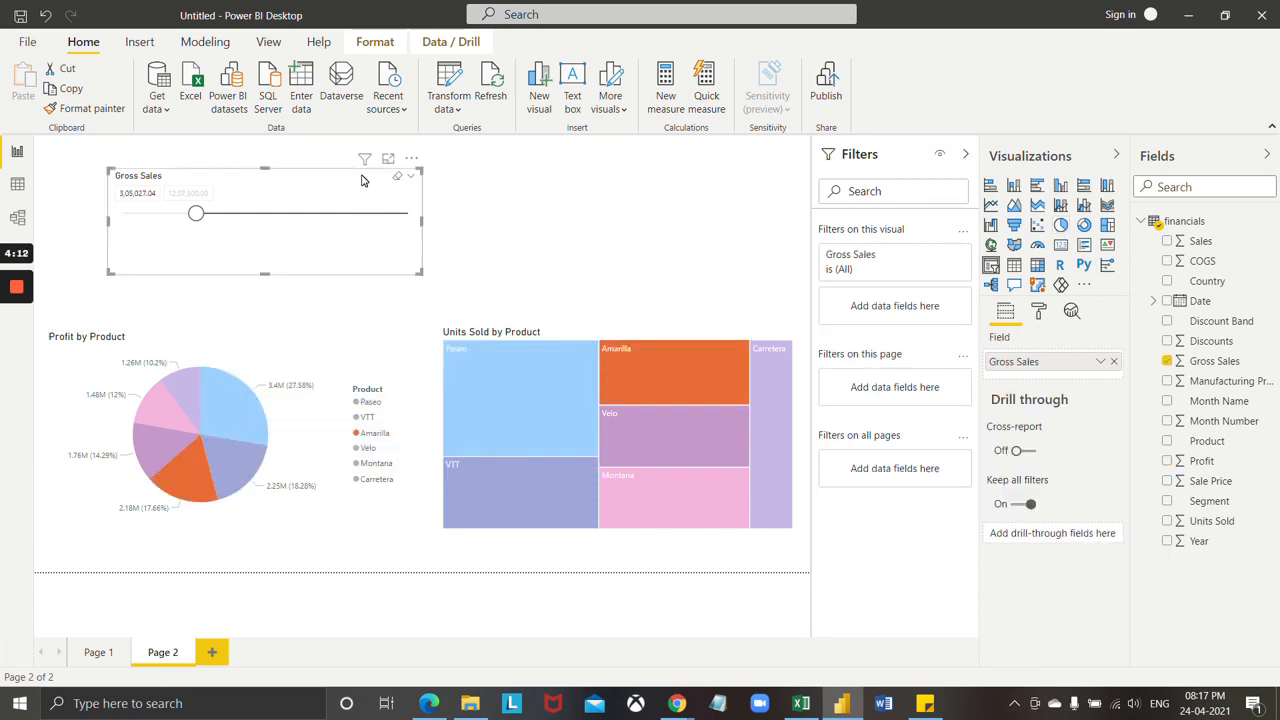